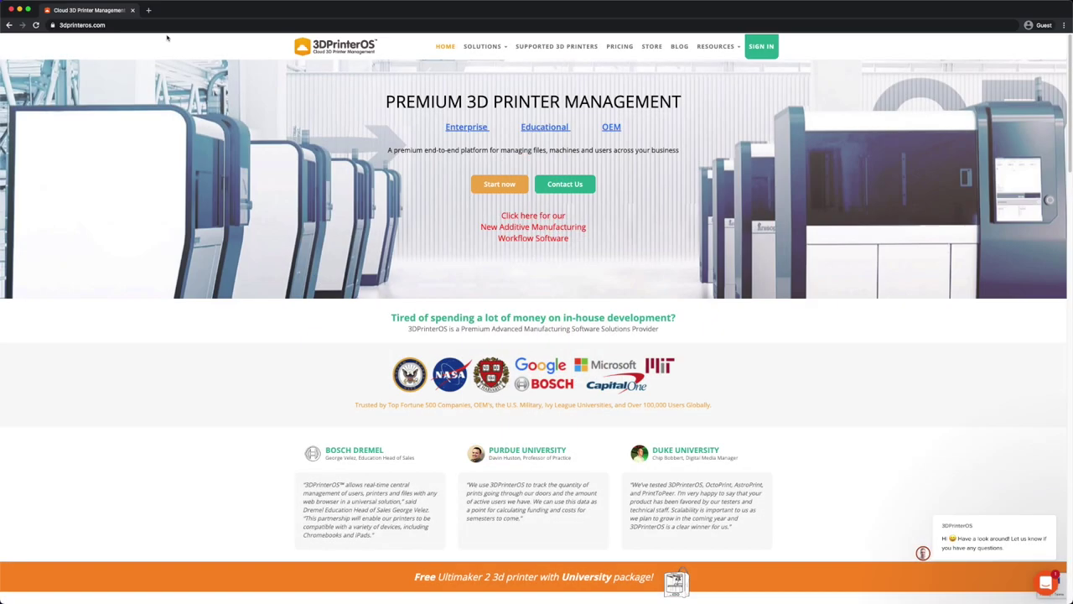
Open the sign-in page and choose North Carolina School of Science and Mathematics for SSO
{"action": "left_click", "coordinate": [165, 26]}
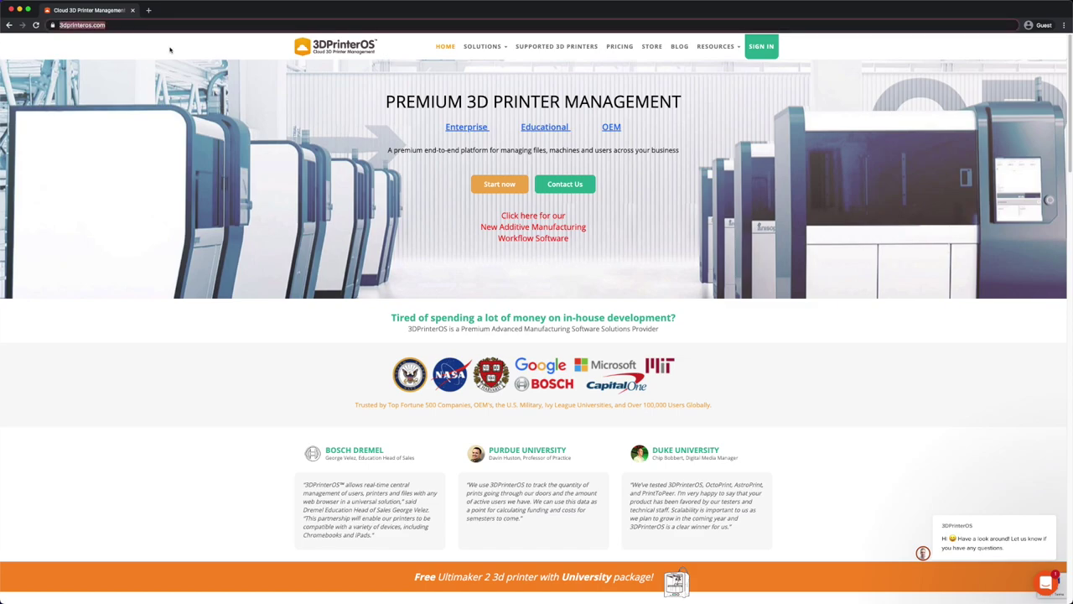
{"action": "left_click", "coordinate": [173, 50]}
{"action": "left_click", "coordinate": [761, 48]}
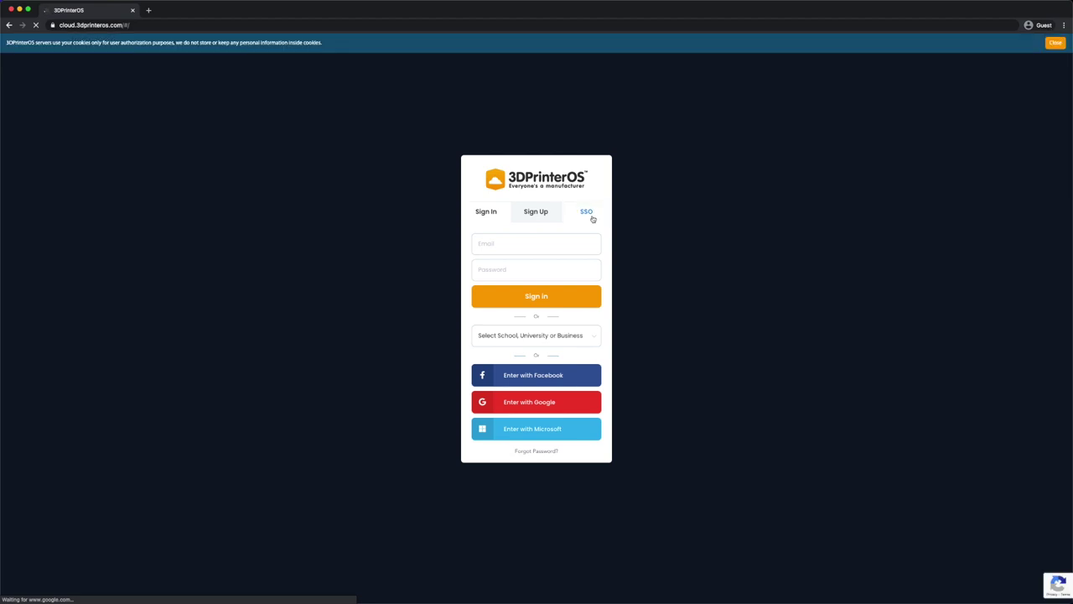
{"action": "left_click", "coordinate": [587, 197]}
{"action": "left_click", "coordinate": [536, 342]}
{"action": "type", "text": "north"}
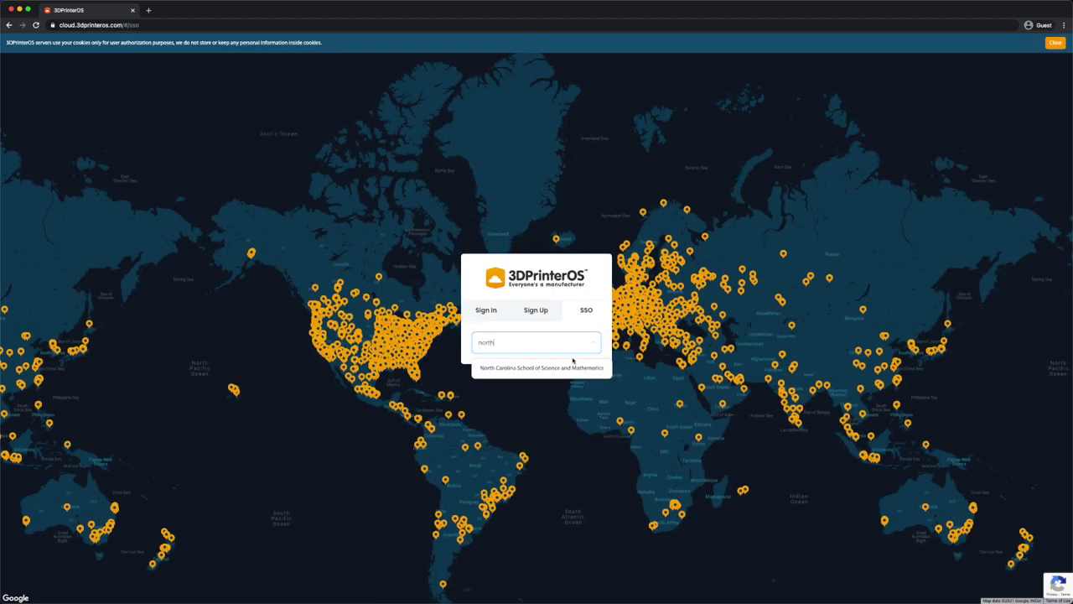
{"action": "left_click", "coordinate": [573, 367]}
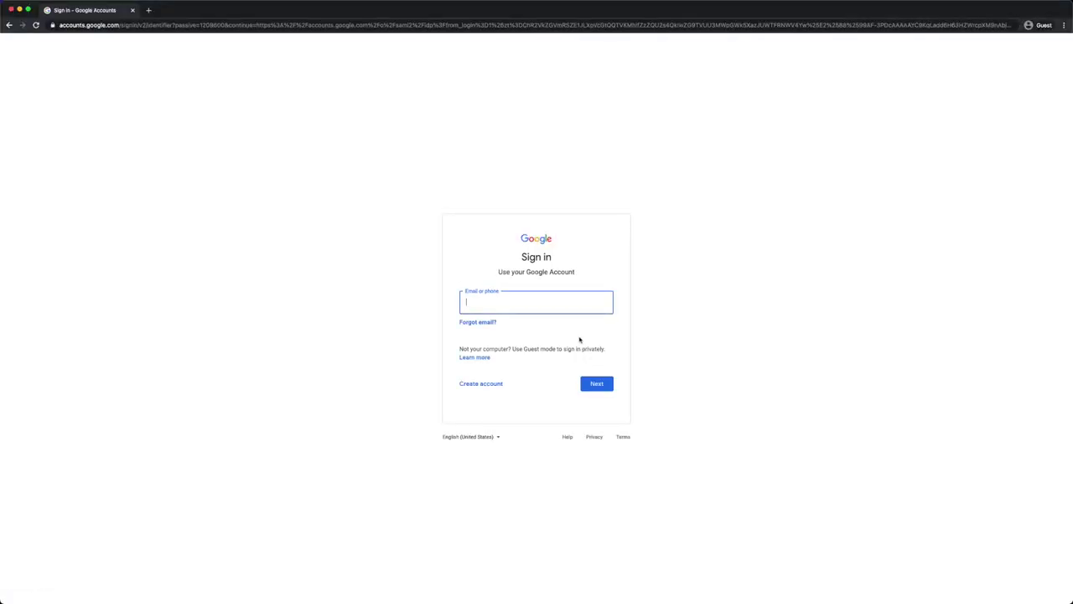
Sign in with the school Google account's email address and password
{"action": "key", "text": "Return"}
{"action": "type", "text": "••••••••••••••"}
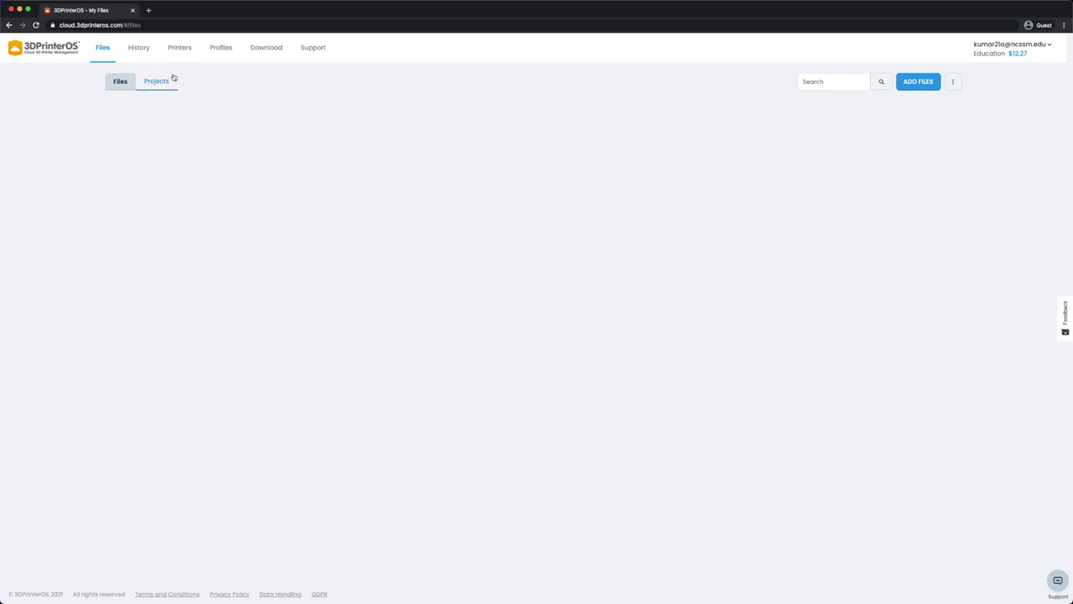
{"action": "left_click", "coordinate": [158, 81]}
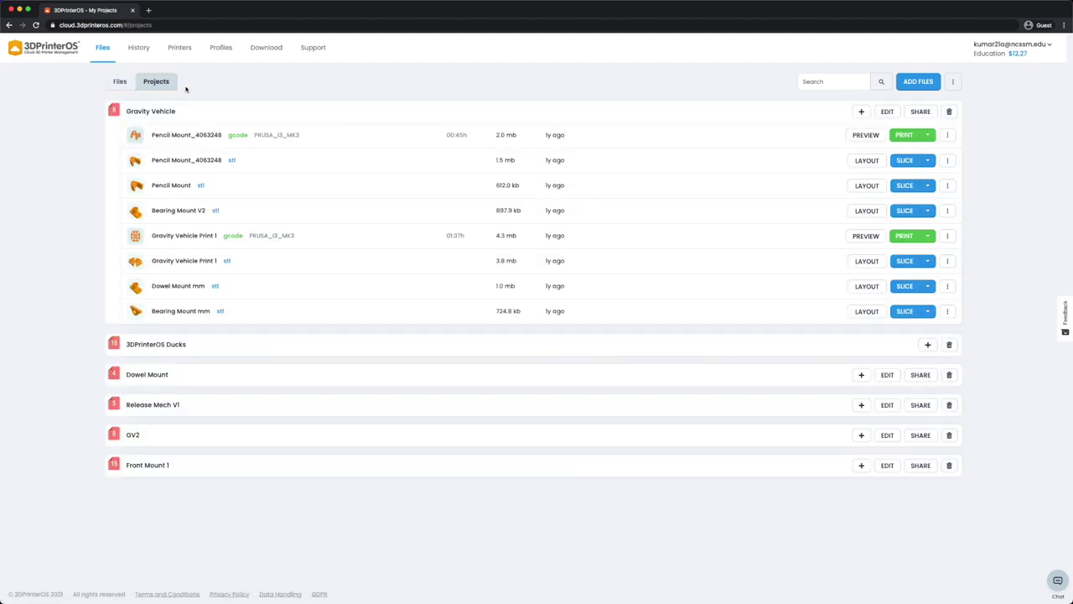
{"action": "left_click", "coordinate": [147, 49]}
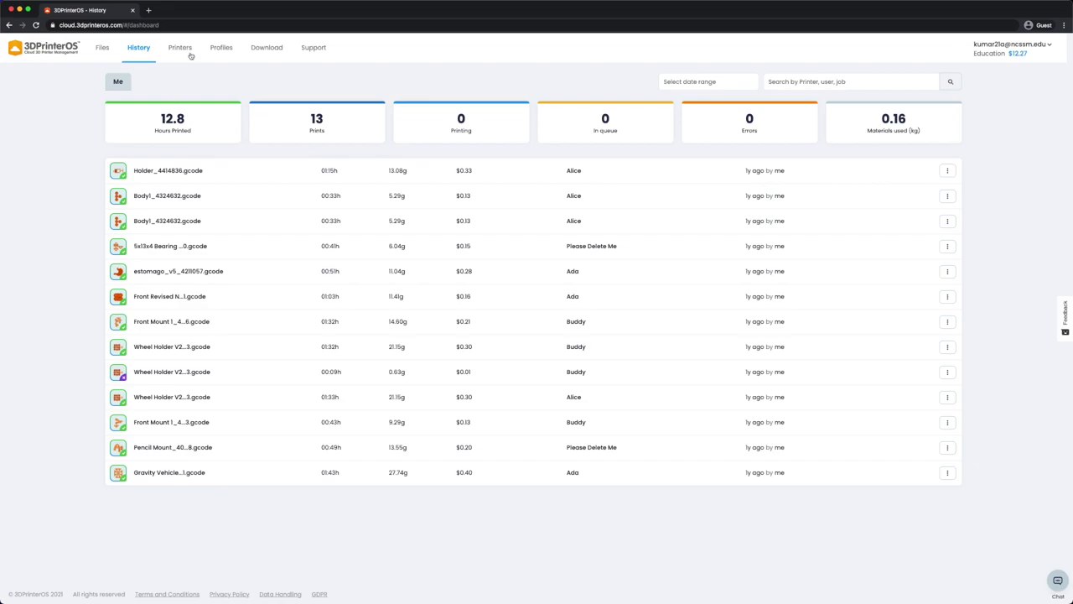
{"action": "left_click", "coordinate": [183, 48]}
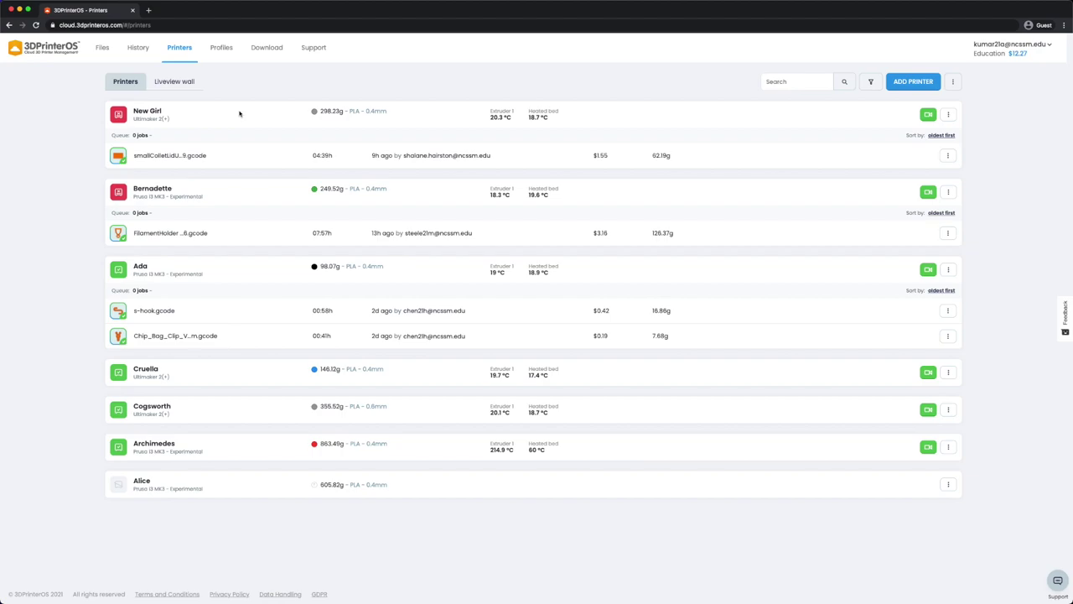
{"action": "left_click", "coordinate": [186, 84]}
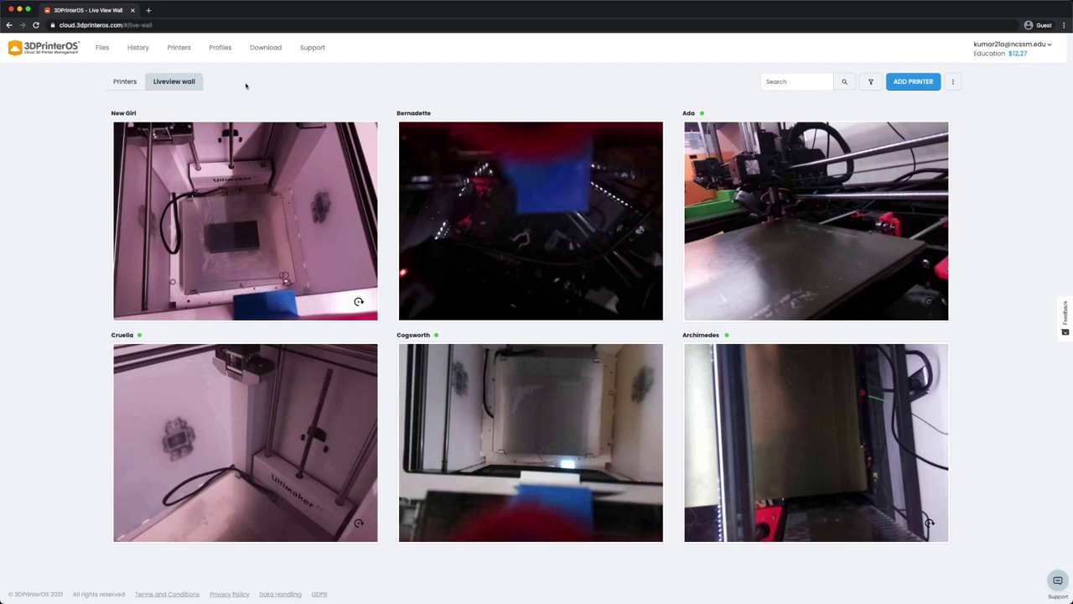
Upload Study Duck.stl (504.0 kb) into My Files through Add Files
{"action": "left_click", "coordinate": [102, 48]}
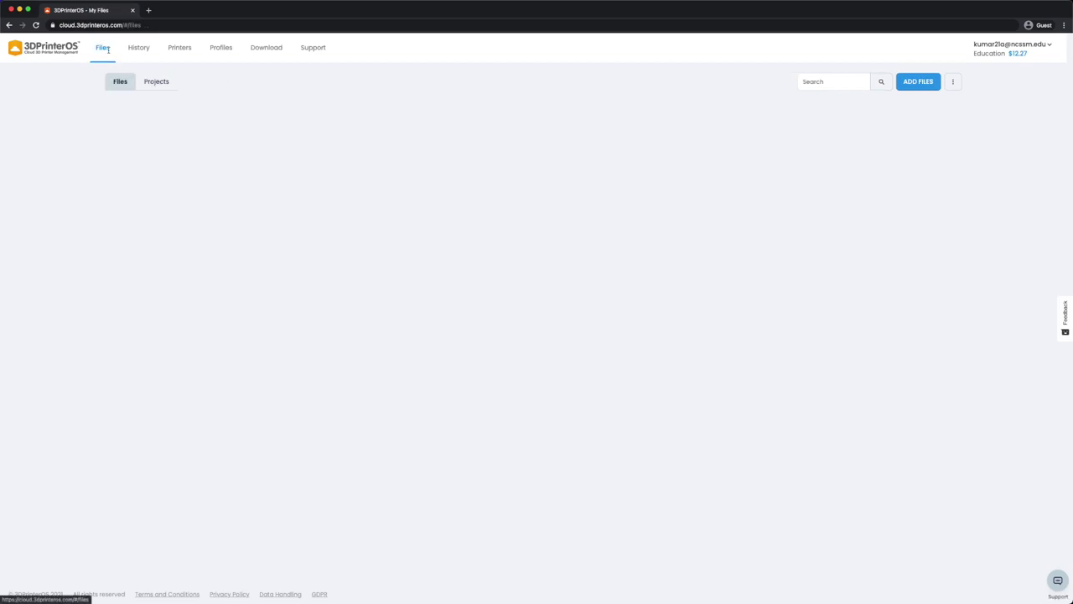
{"action": "left_click", "coordinate": [921, 82]}
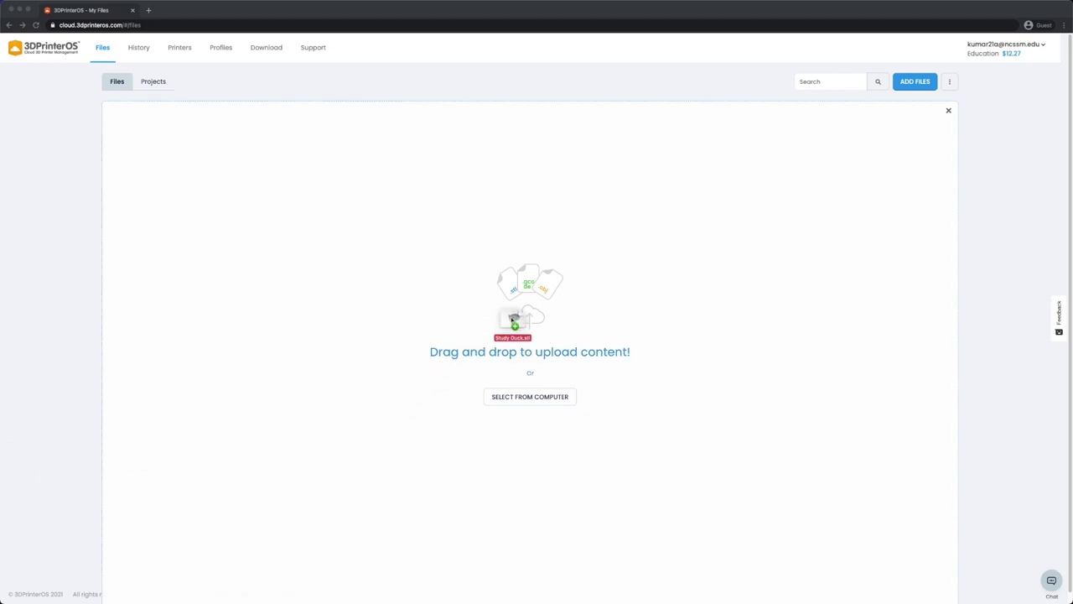
{"action": "left_click_drag", "start_coordinate": [510, 318], "coordinate": [558, 289]}
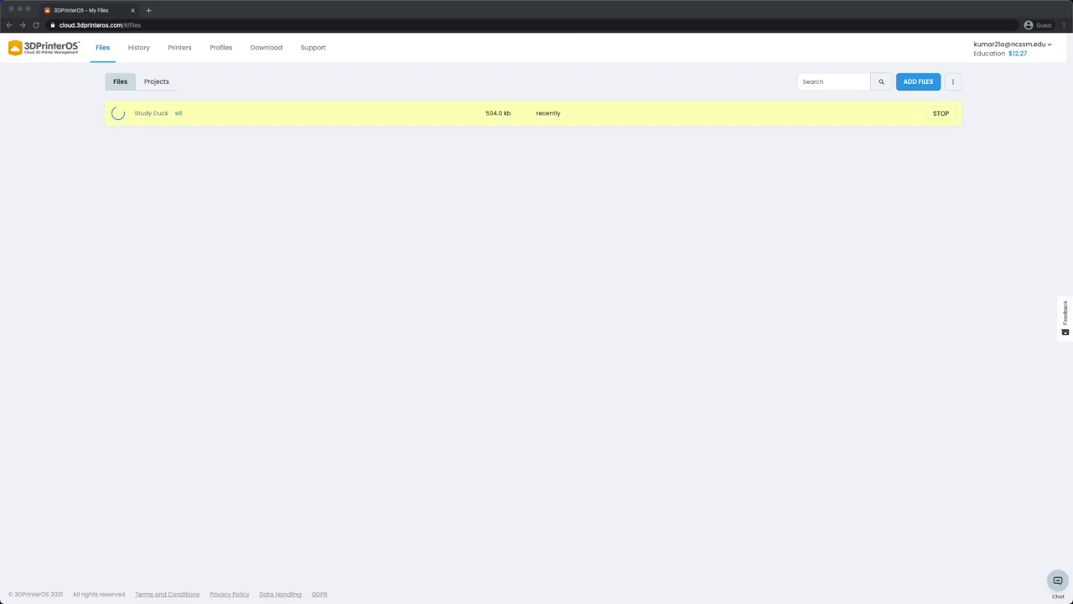
{"action": "left_click", "coordinate": [874, 248]}
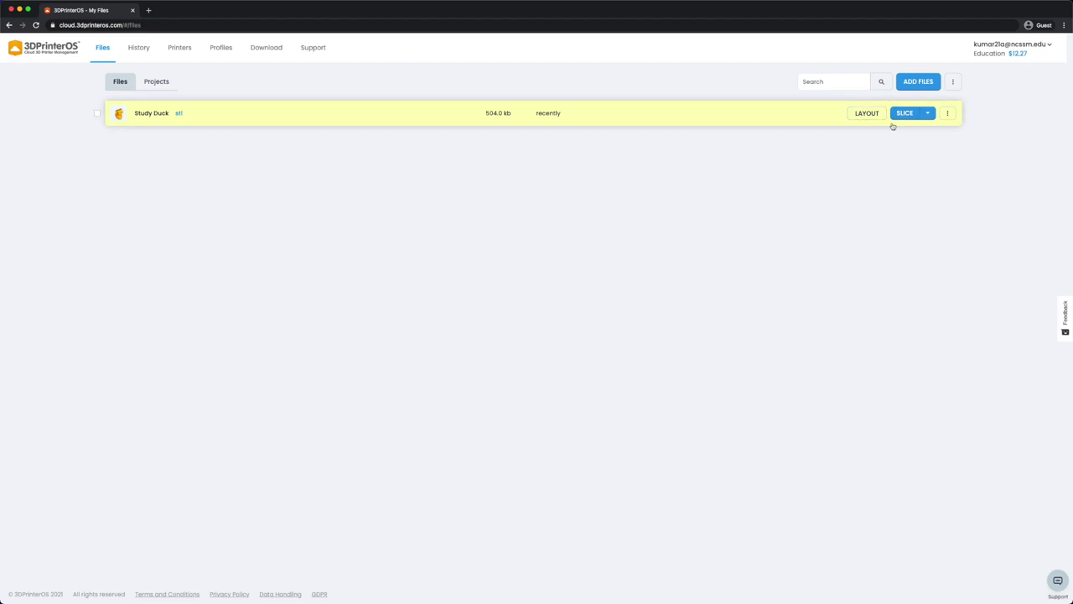
Open Study Duck in the layout editor and move it back-right, raised above the bed
{"action": "left_click", "coordinate": [873, 115]}
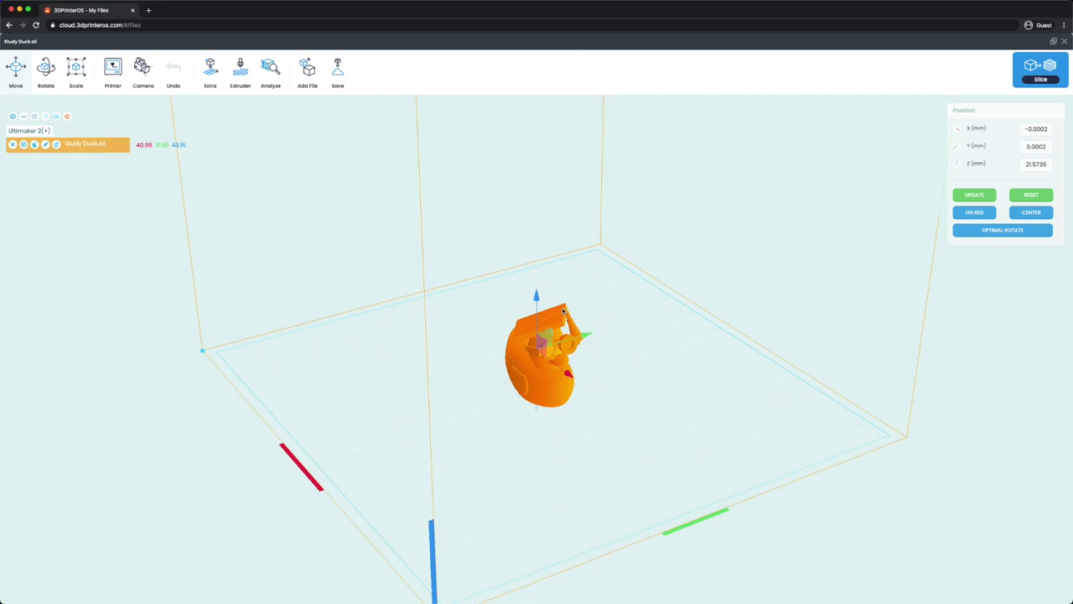
{"action": "left_click_drag", "start_coordinate": [563, 312], "coordinate": [670, 327]}
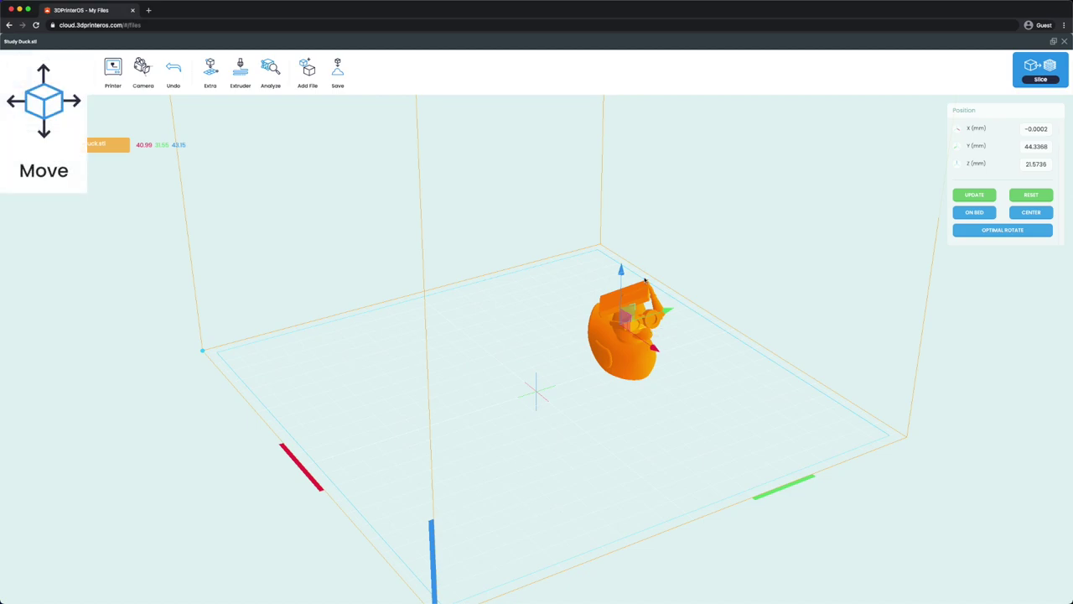
{"action": "left_click_drag", "start_coordinate": [621, 270], "coordinate": [626, 201]}
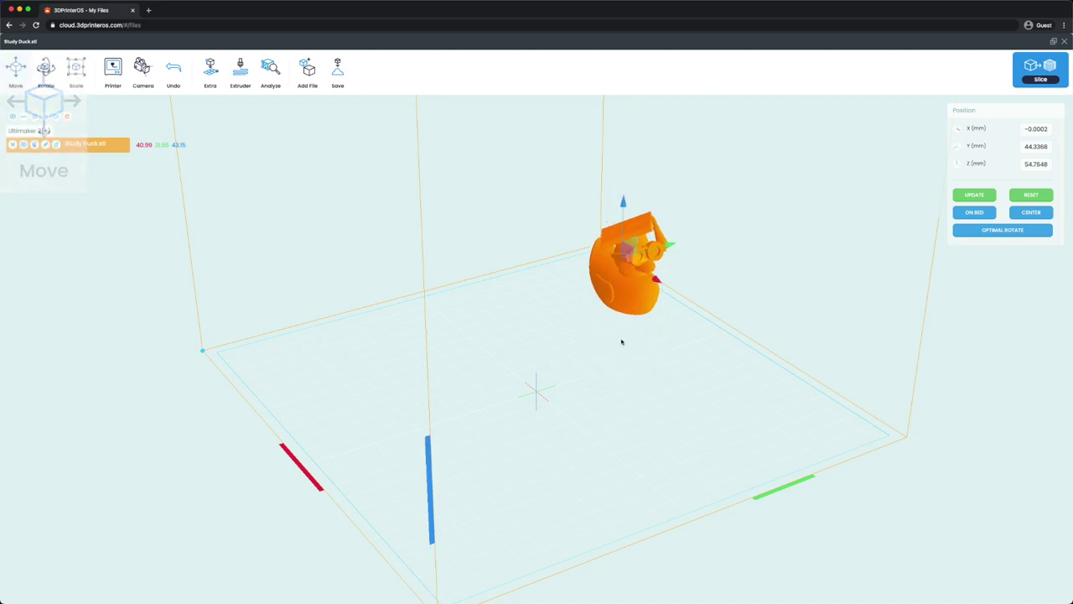
Rotate the duck to a new tilted orientation and keep its scale at 100%
{"action": "left_click", "coordinate": [46, 72]}
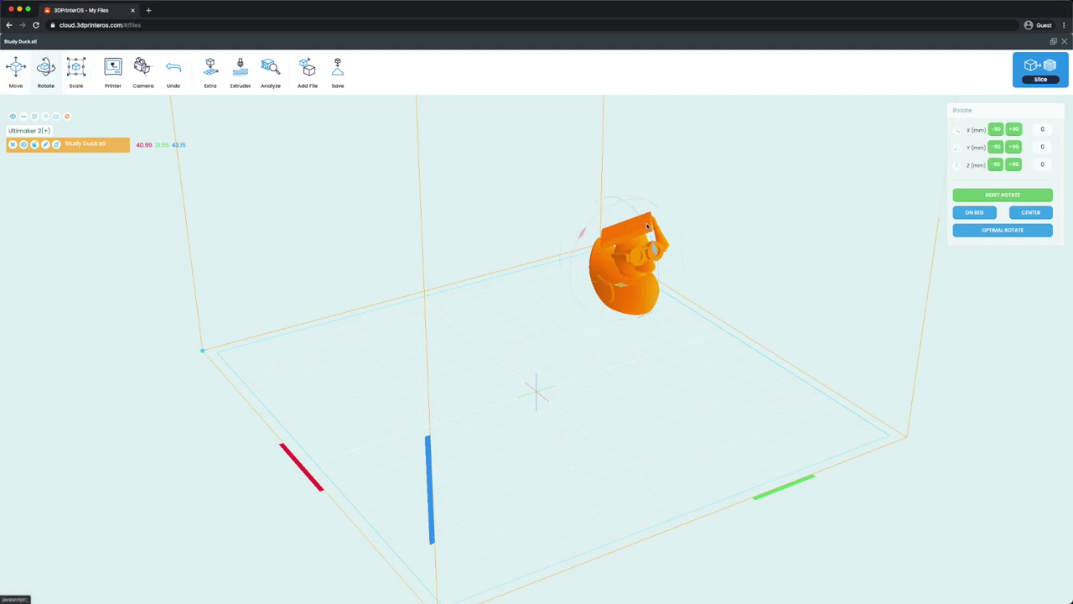
{"action": "left_click_drag", "start_coordinate": [582, 235], "coordinate": [572, 282]}
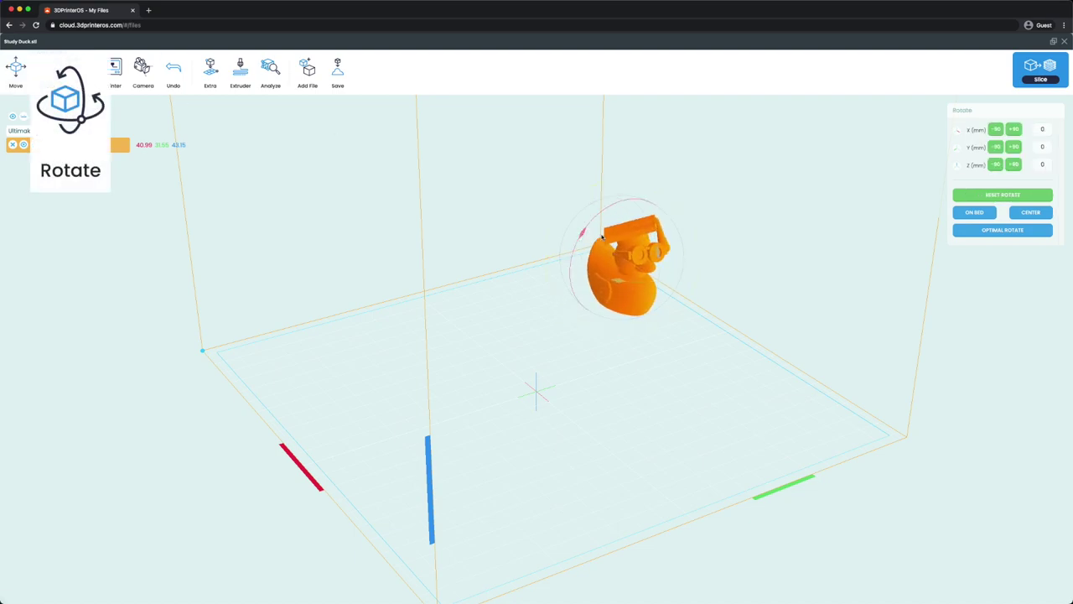
{"action": "left_click_drag", "start_coordinate": [661, 259], "coordinate": [664, 298]}
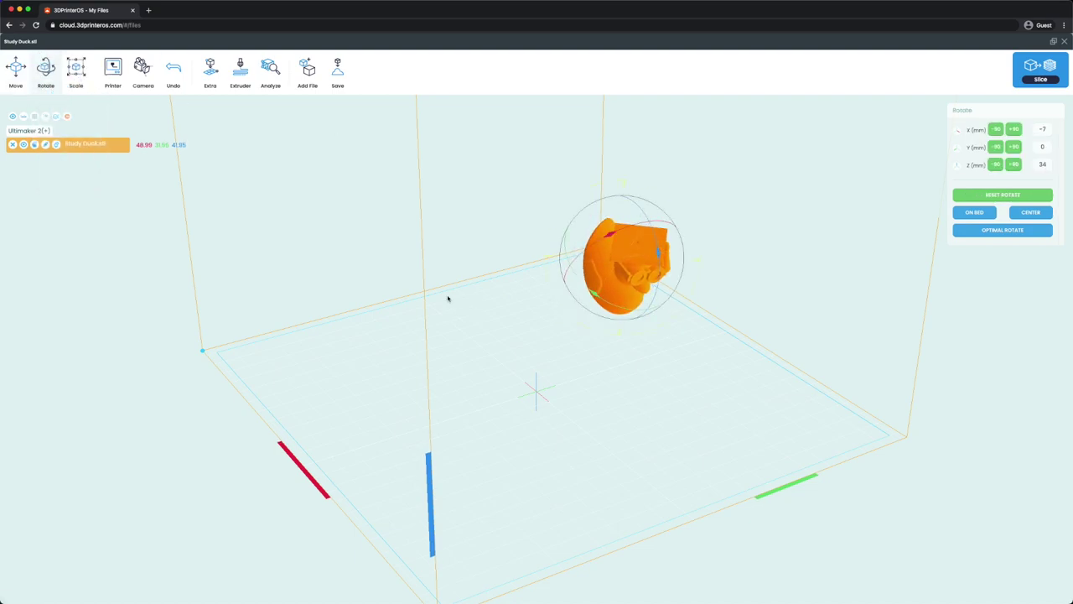
{"action": "left_click", "coordinate": [76, 72]}
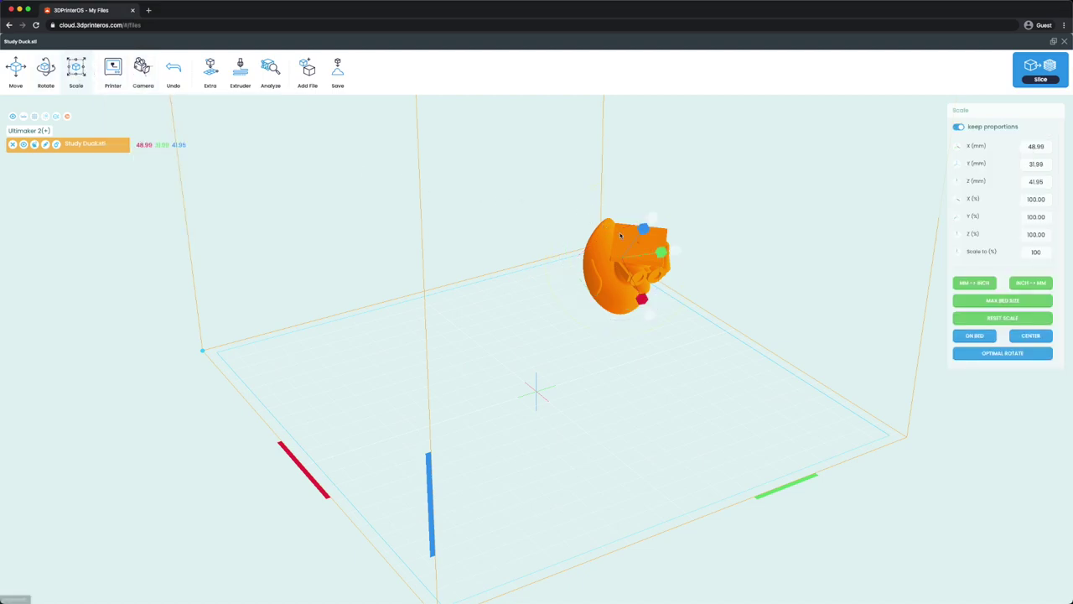
{"action": "left_click_drag", "start_coordinate": [647, 306], "coordinate": [681, 248]}
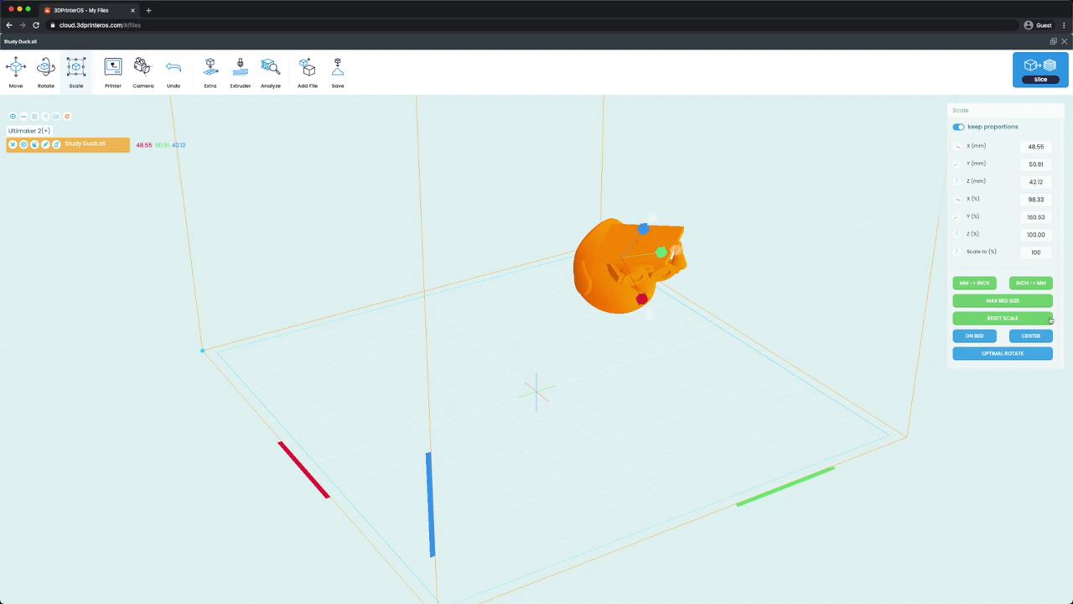
{"action": "left_click", "coordinate": [1003, 318]}
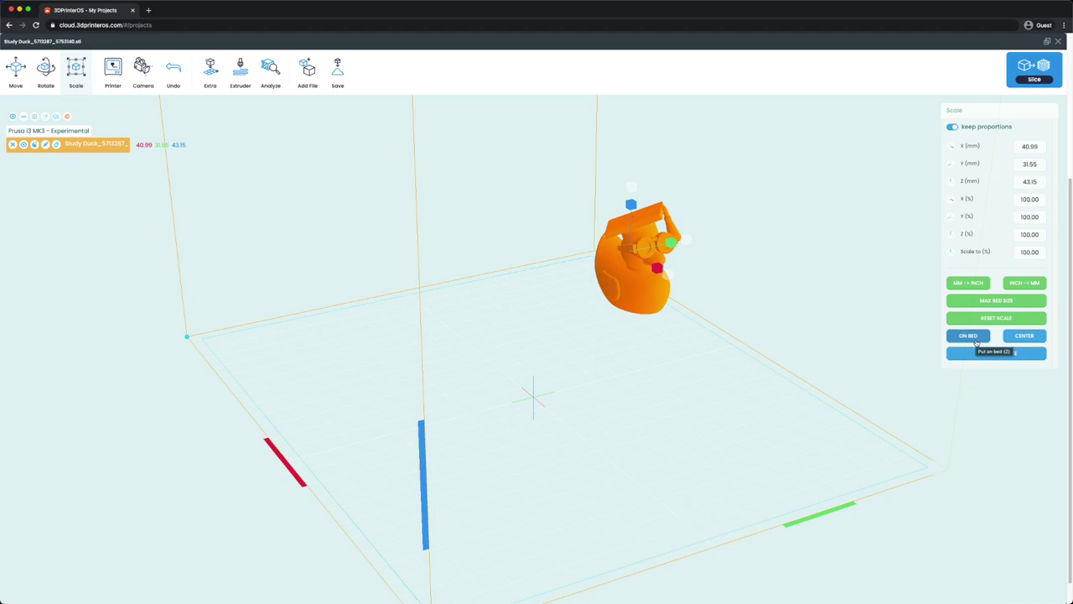
Drop the duck onto the bed, centre it, target Prusa i3 MK3 - Experimental, and start slicing
{"action": "left_click", "coordinate": [973, 337]}
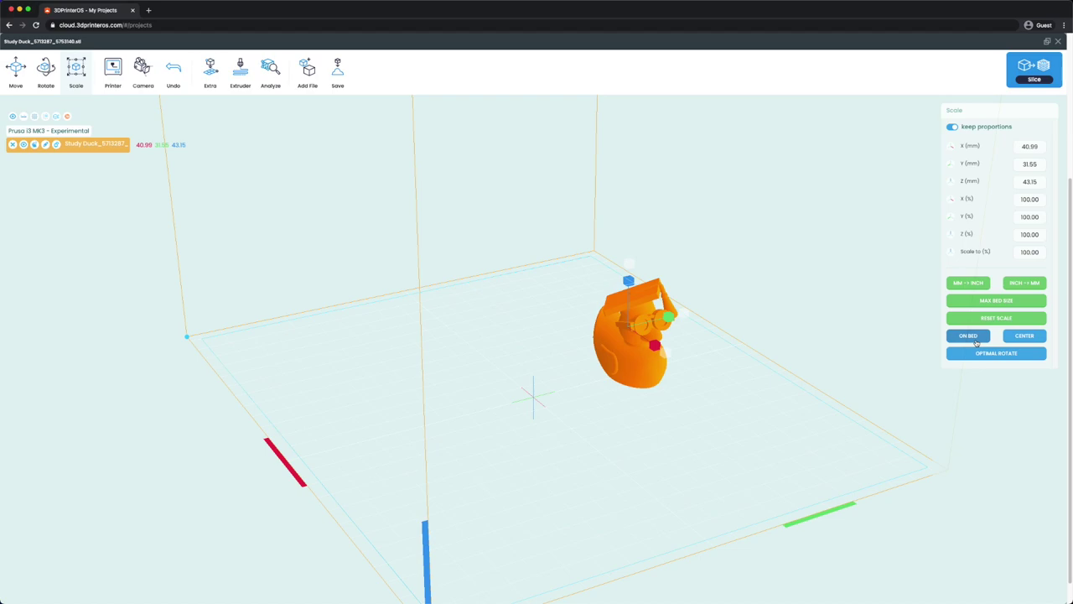
{"action": "left_click", "coordinate": [1026, 337]}
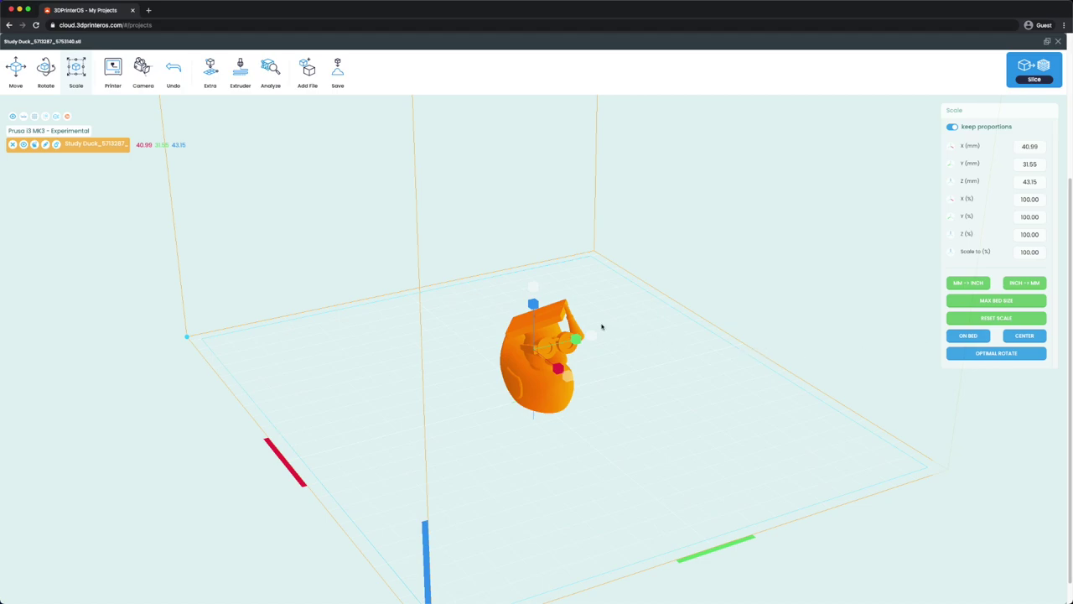
{"action": "left_click", "coordinate": [115, 79]}
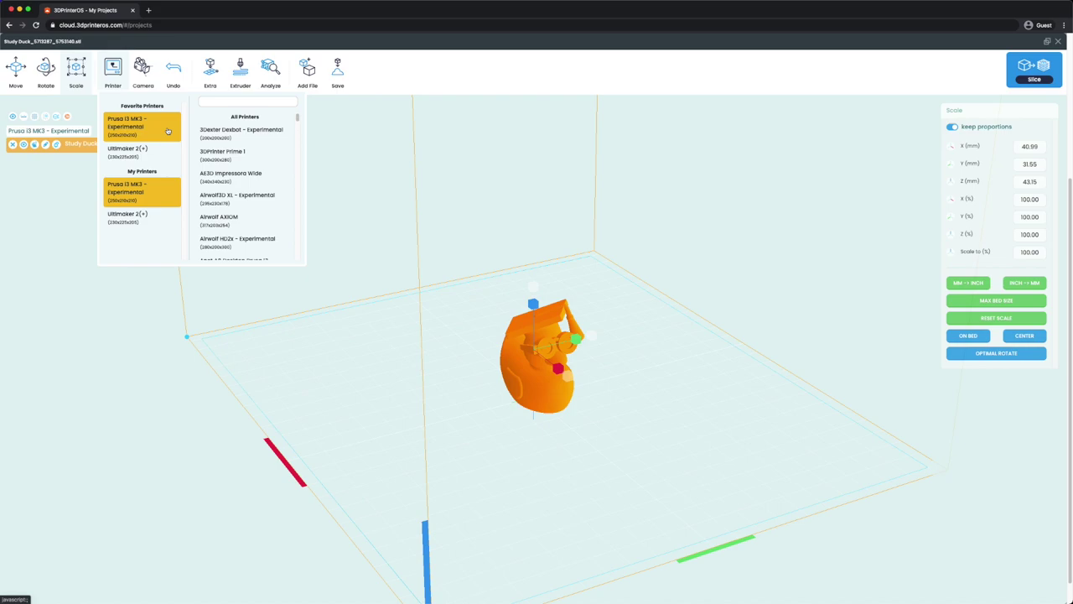
{"action": "left_click", "coordinate": [168, 131]}
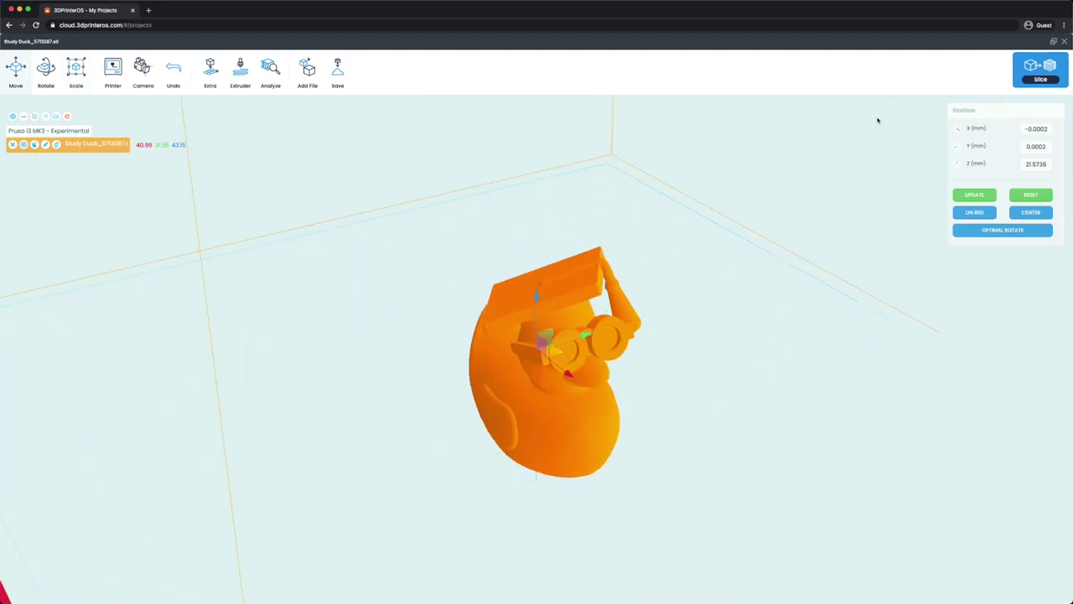
{"action": "left_click", "coordinate": [1039, 69]}
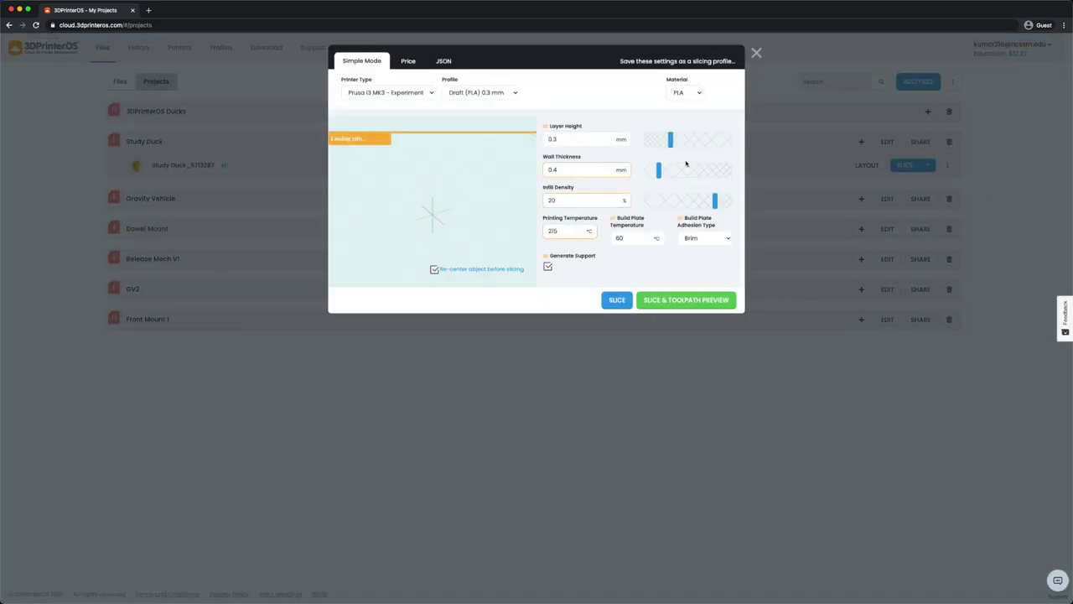
Slice for Prusa i3 MK3 - Experimental using Draft (PLA) 0.3 mm with supports, showing the toolpath preview
{"action": "mouse_move", "coordinate": [668, 171]}
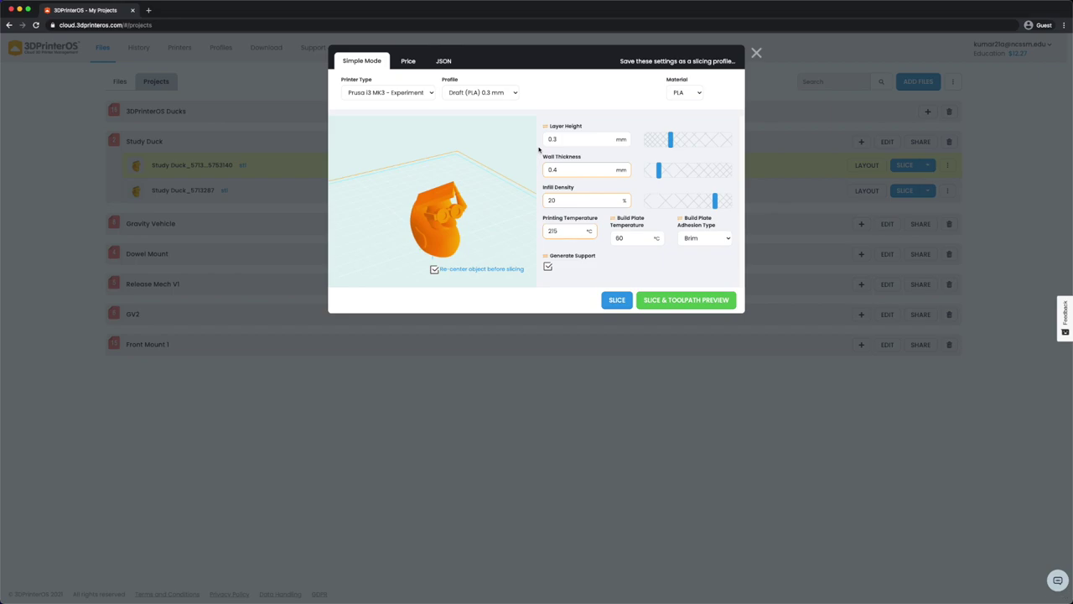
{"action": "left_click", "coordinate": [419, 91]}
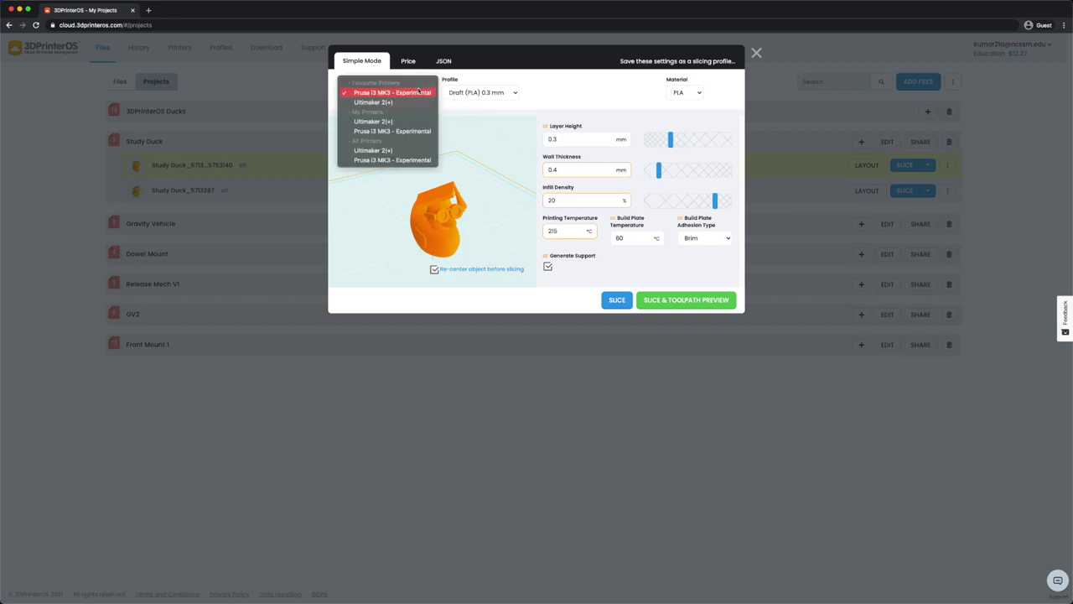
{"action": "left_click", "coordinate": [463, 93]}
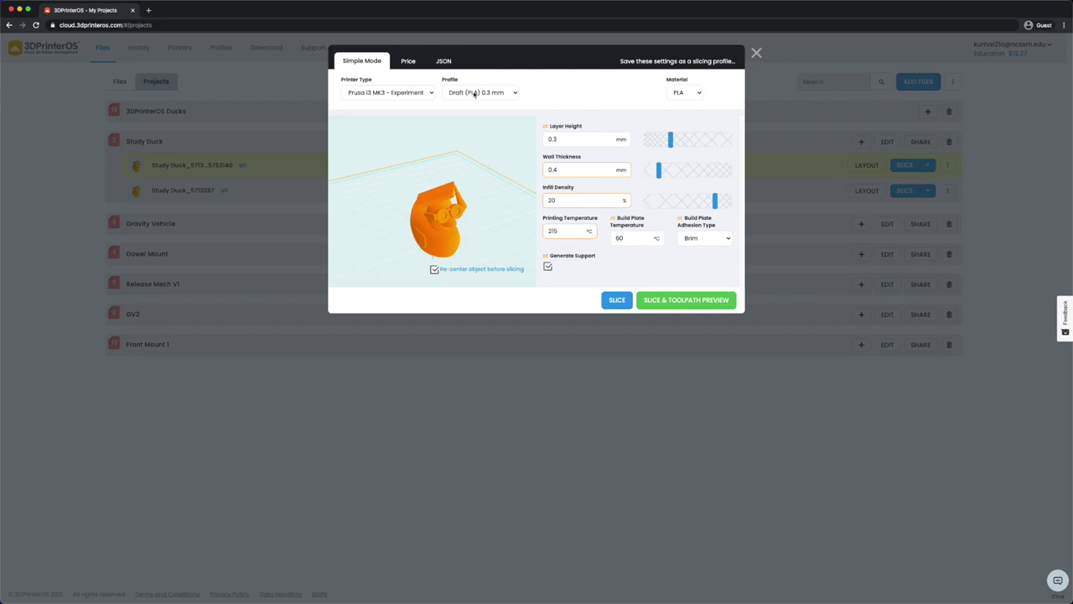
{"action": "left_click", "coordinate": [472, 93]}
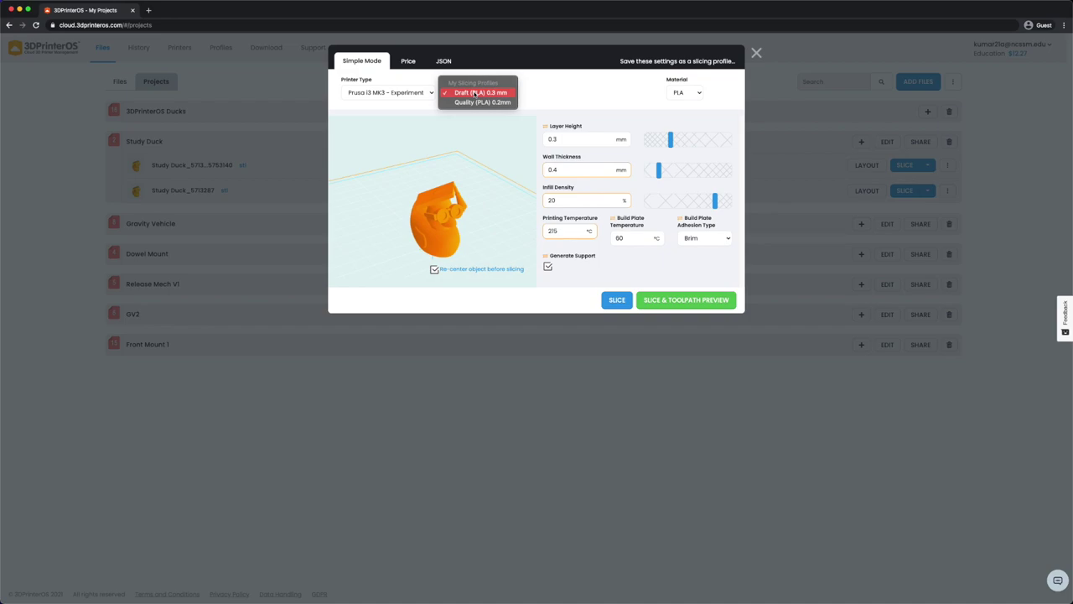
{"action": "left_click", "coordinate": [474, 93]}
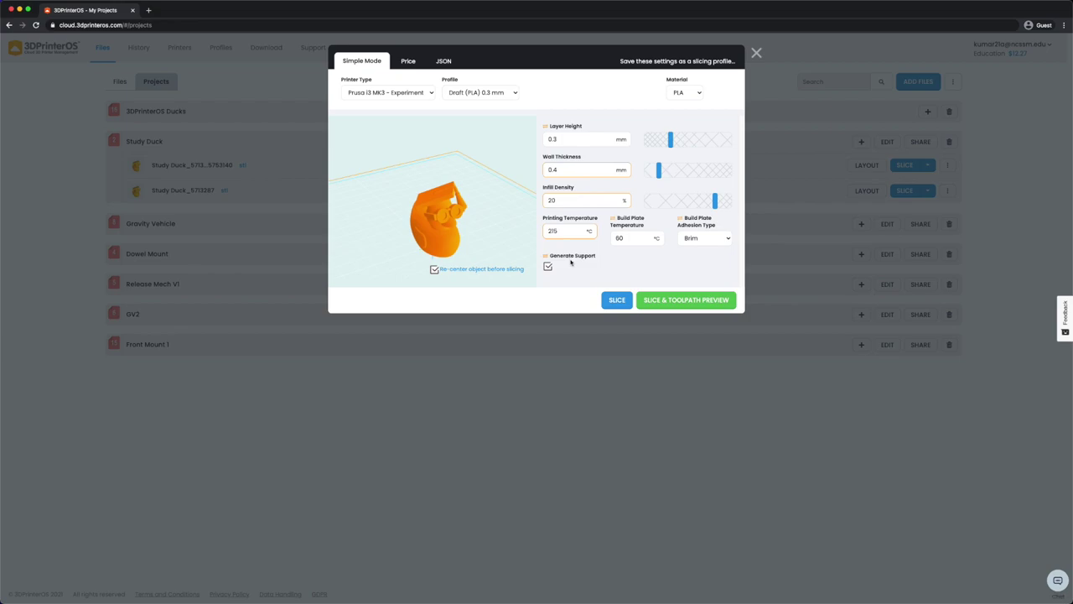
{"action": "left_click", "coordinate": [679, 299]}
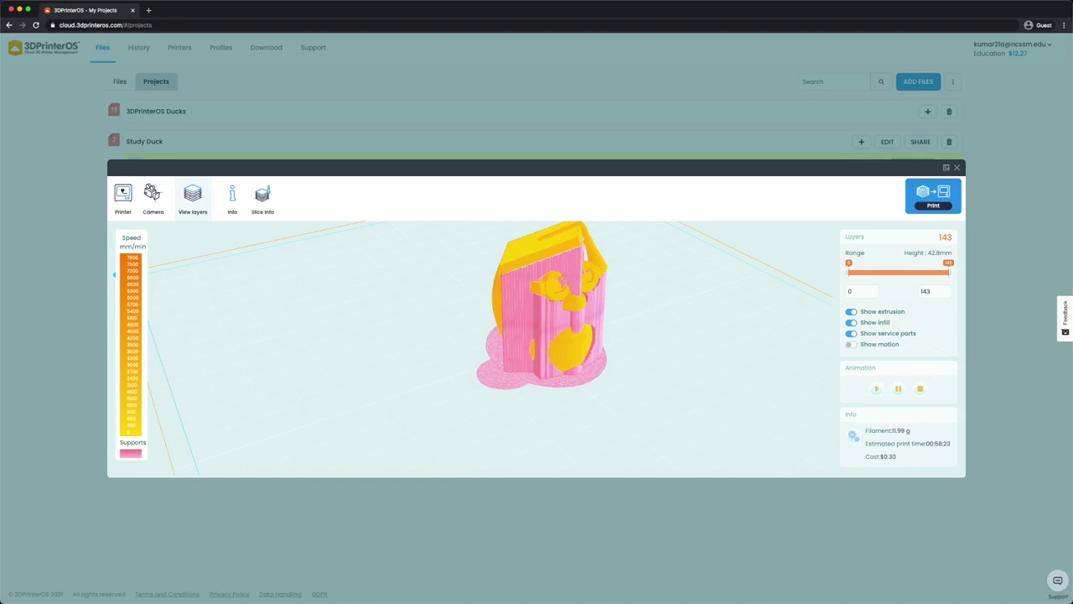
Limit the preview to layers 0–110, play the build animation, then choose Print
{"action": "left_click_drag", "start_coordinate": [948, 272], "coordinate": [948, 270]}
{"action": "left_click", "coordinate": [893, 389]}
{"action": "left_click", "coordinate": [933, 195]}
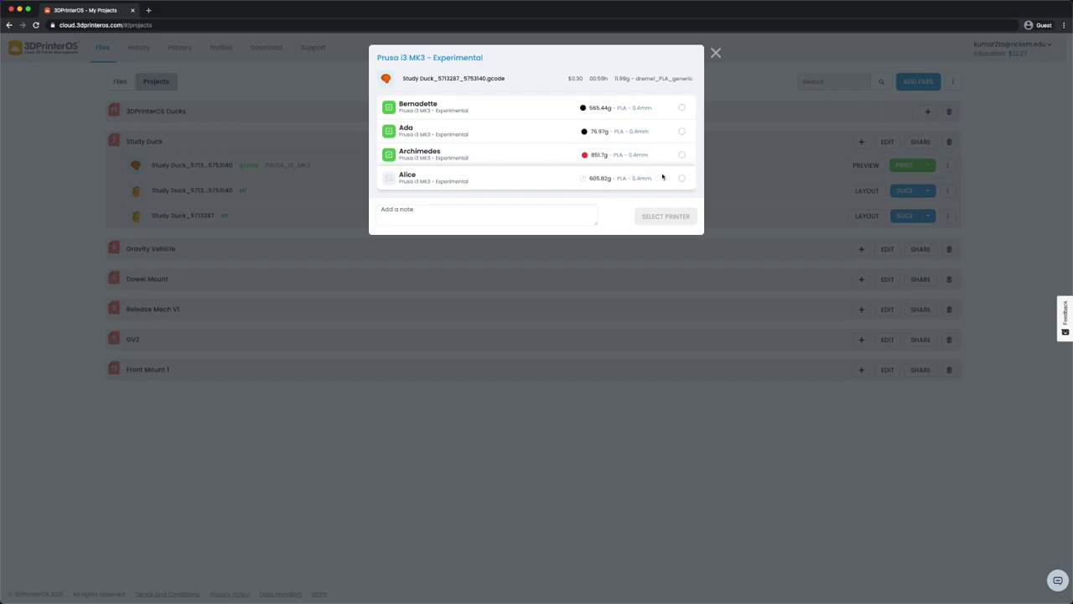
Select Archimedes as the target printer and start the duck print job
{"action": "left_click", "coordinate": [682, 156]}
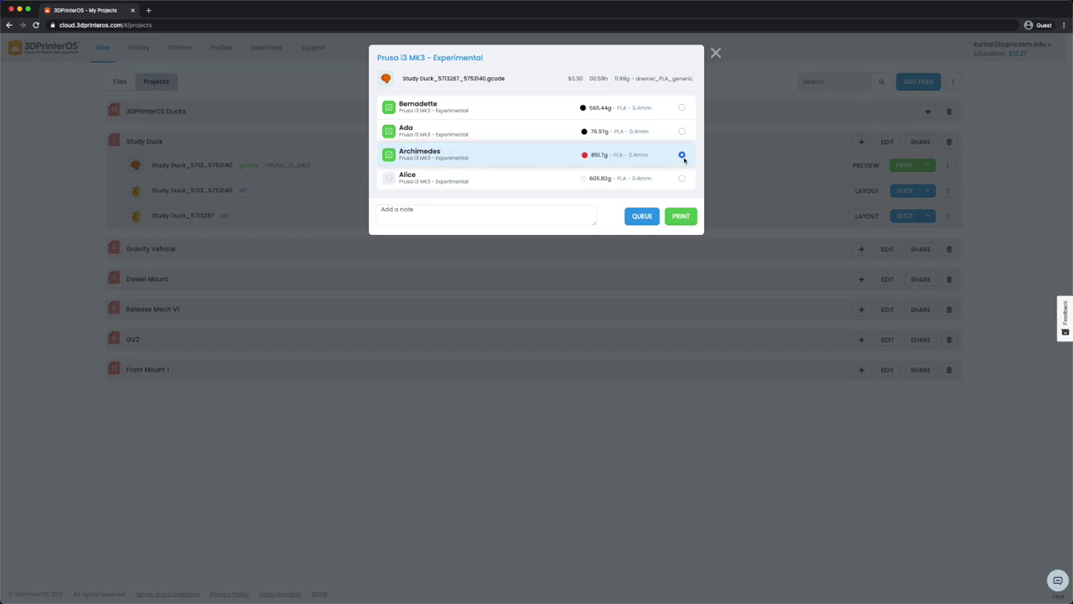
{"action": "left_click", "coordinate": [676, 219]}
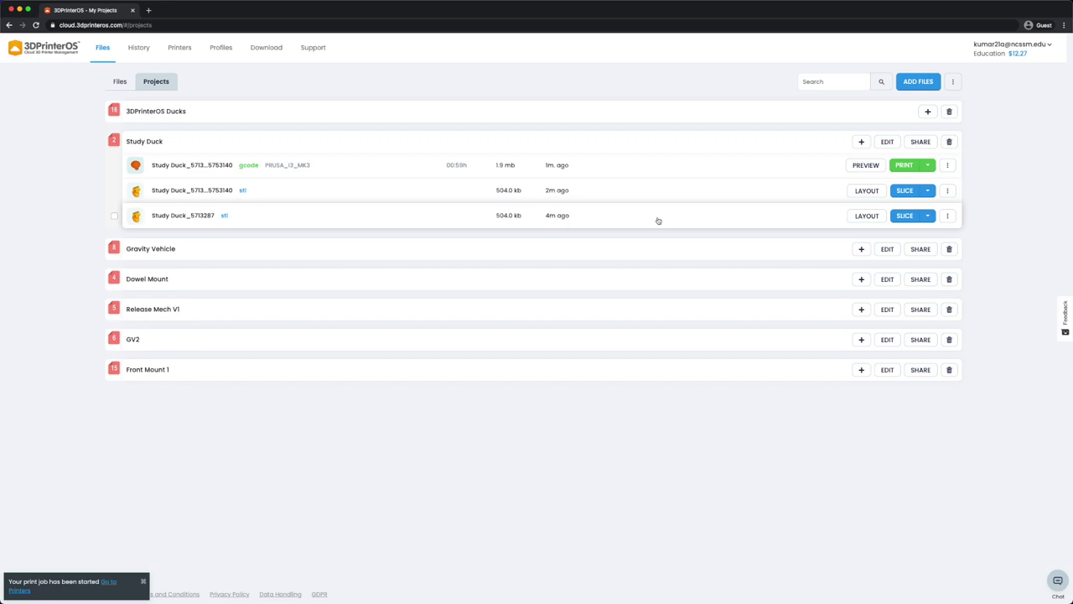
Open the Printers overview showing Archimedes printing the Study Duck gcode at 0%
{"action": "left_click", "coordinate": [182, 49]}
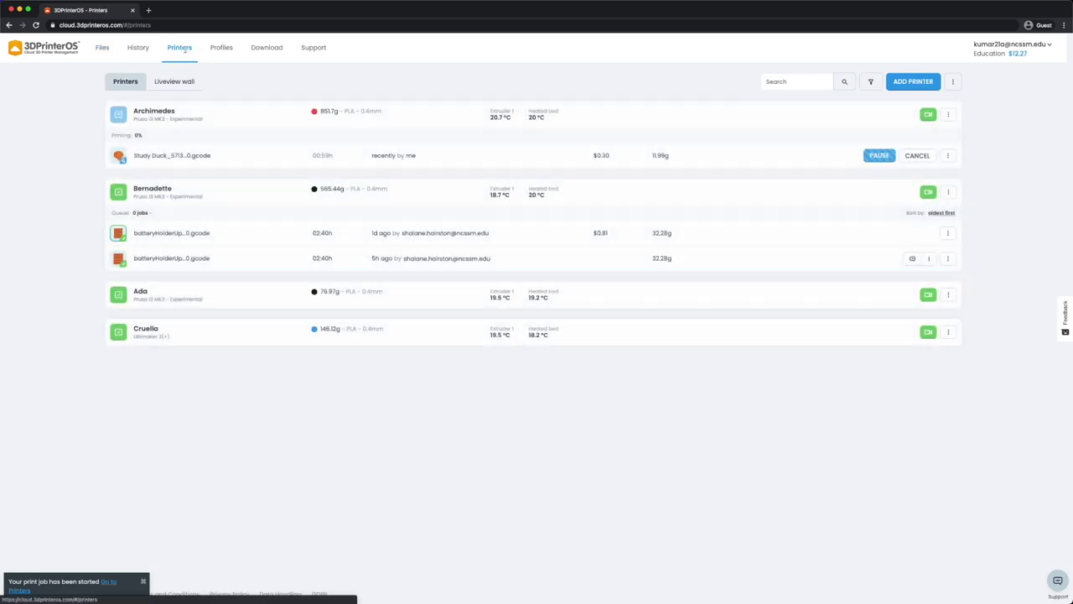